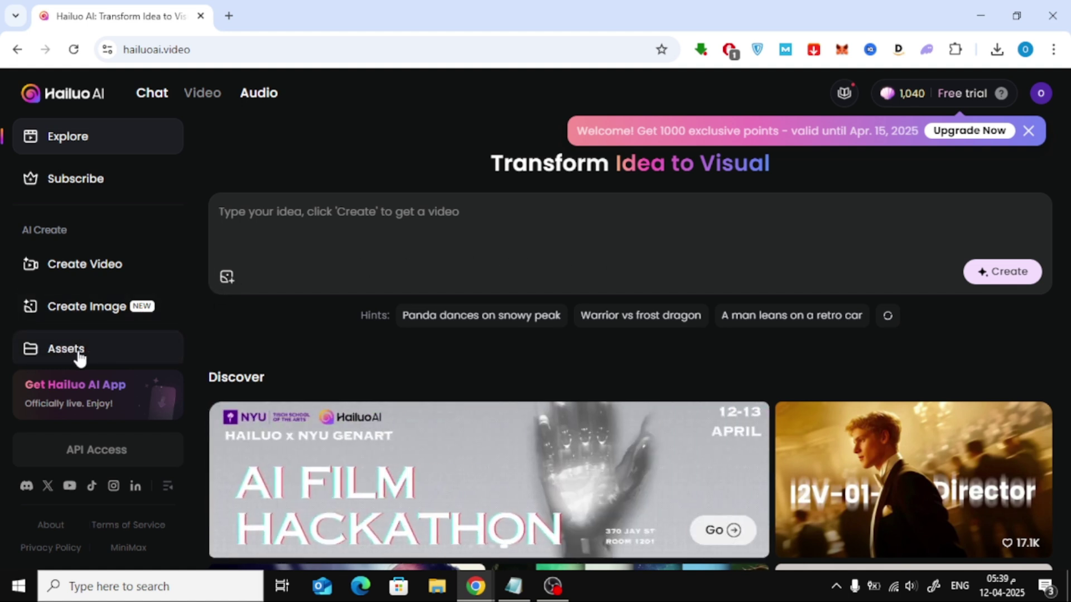
Go to Assets in the sidebar to view all creations, including the fight video.
left_click(93, 357)
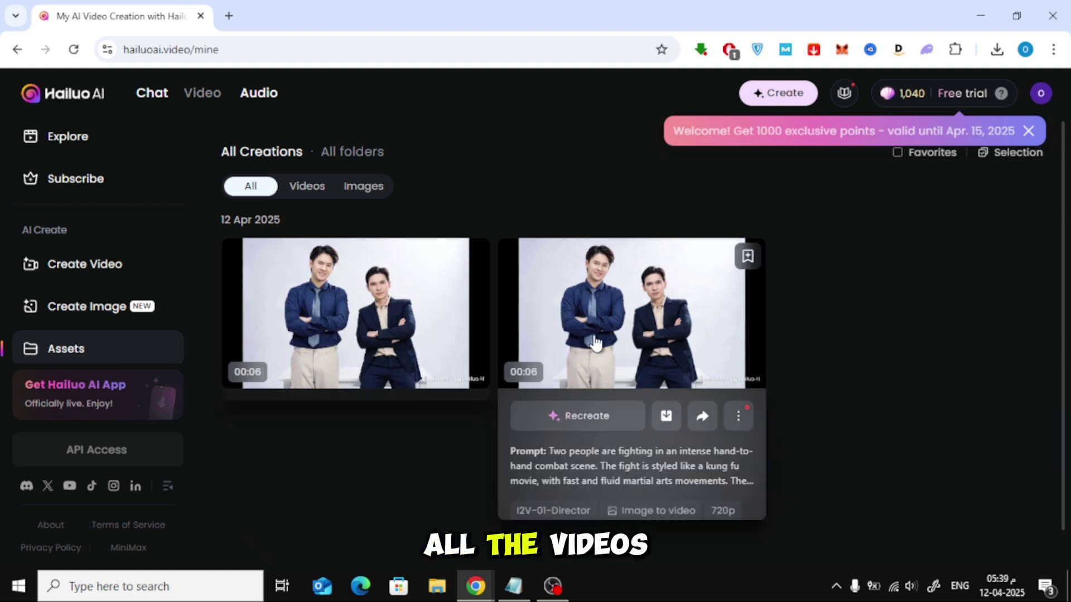
mouse_move(632, 313)
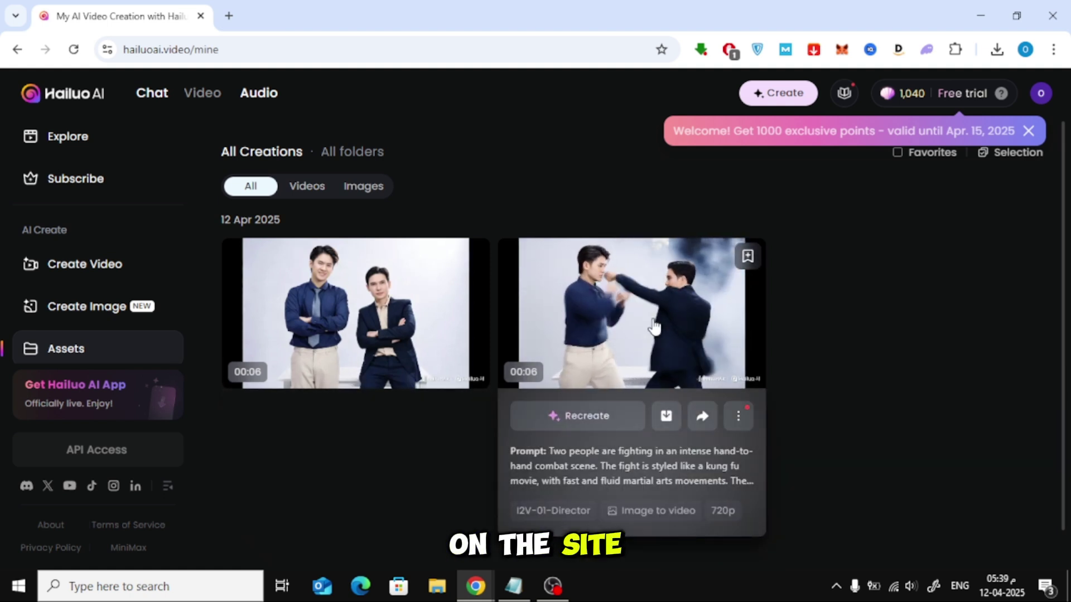
Download the fight video as an MP4 with the watermark.
left_click(674, 421)
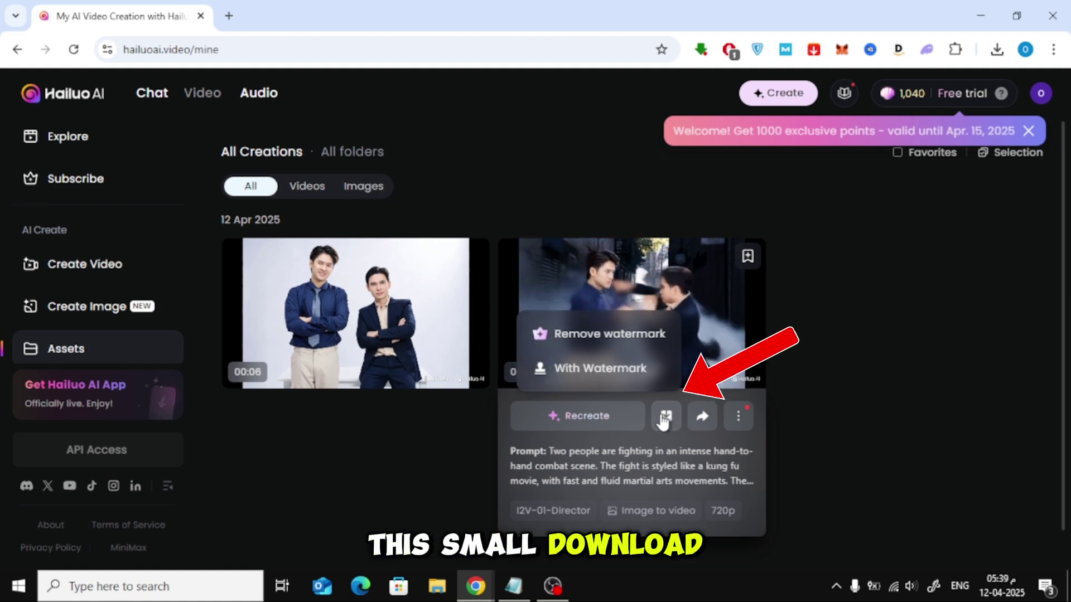
left_click(665, 423)
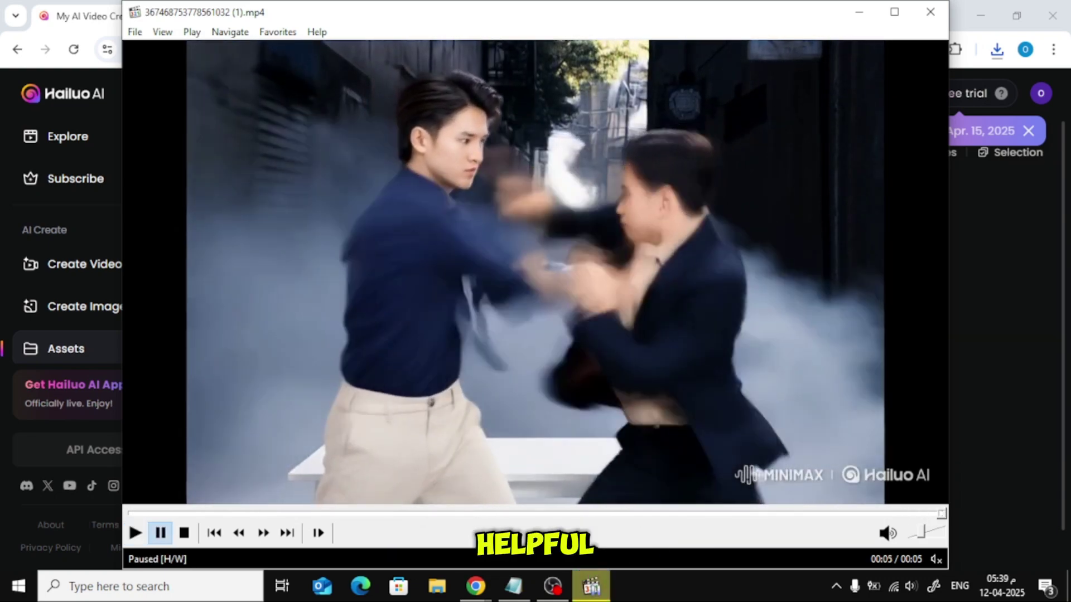
Replay the downloaded fight MP4 from the start in Media Player Classic.
left_click(805, 108)
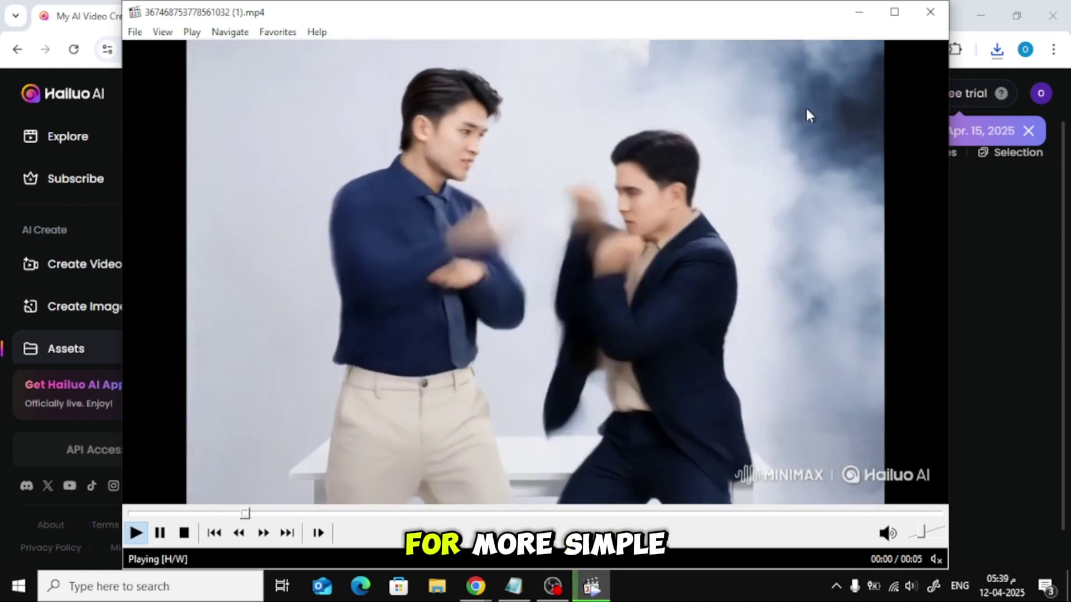